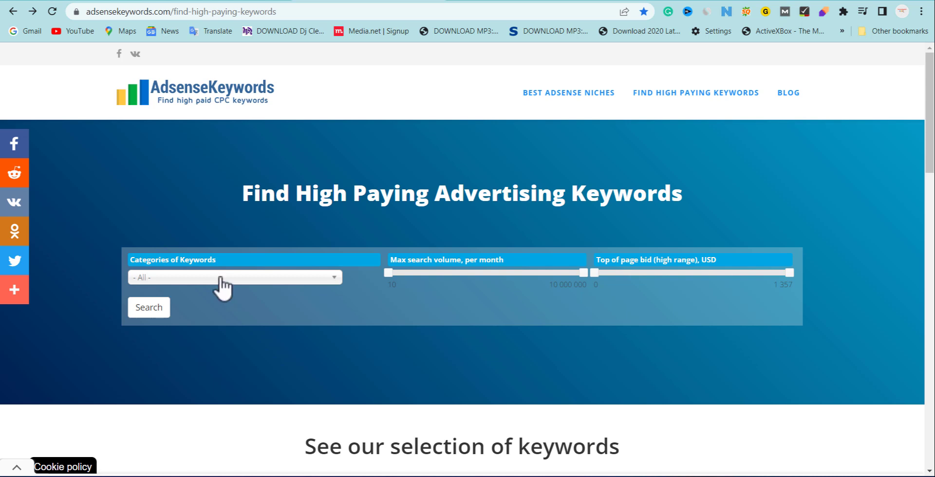
- Filter the keyword categories by 'ca', pick Credit card and search for 286 results
{"action": "left_click", "coordinate": [218, 280]}
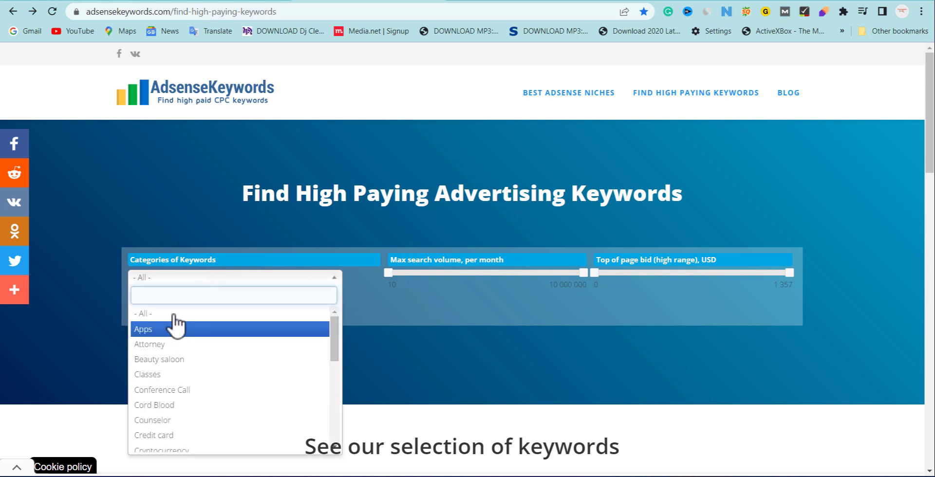
{"action": "type", "text": "ci"}
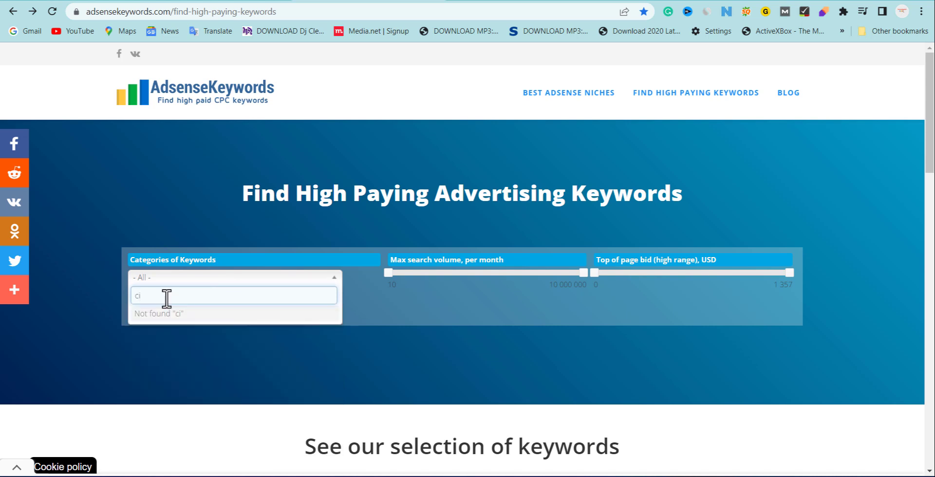
{"action": "key", "text": "BackSpace"}
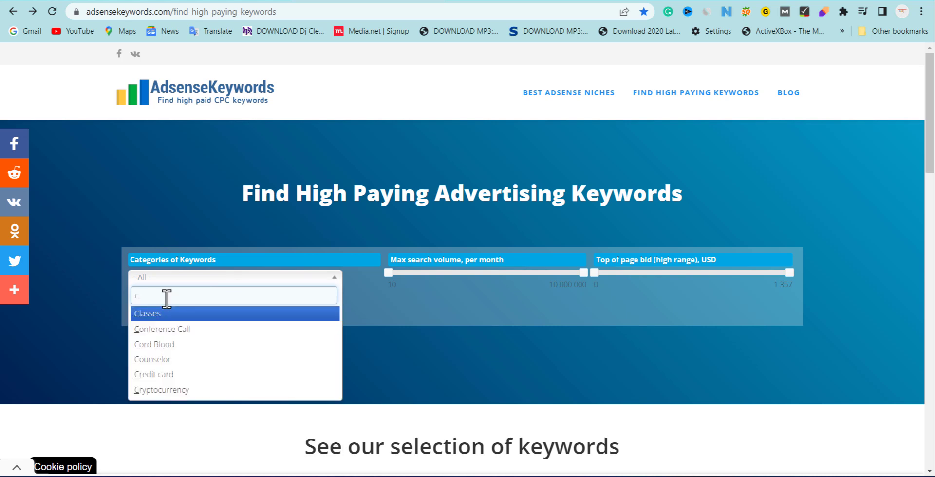
{"action": "type", "text": "a"}
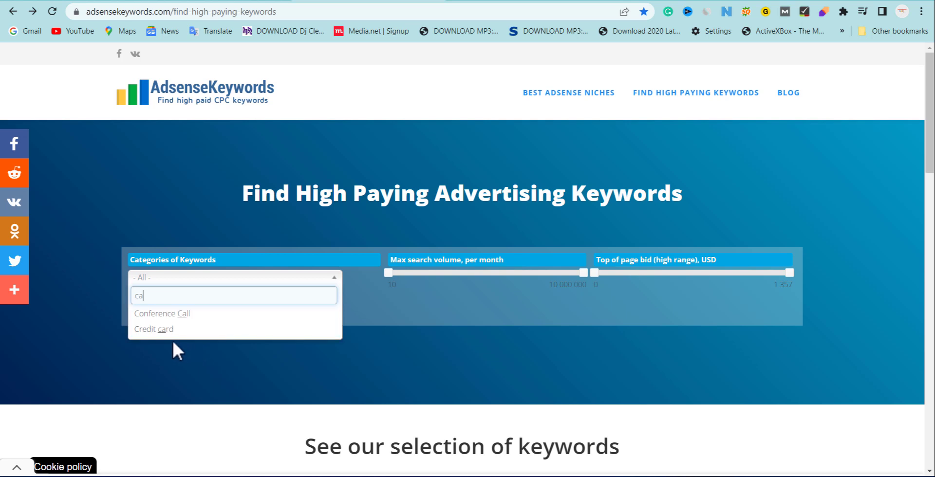
{"action": "left_click", "coordinate": [187, 330]}
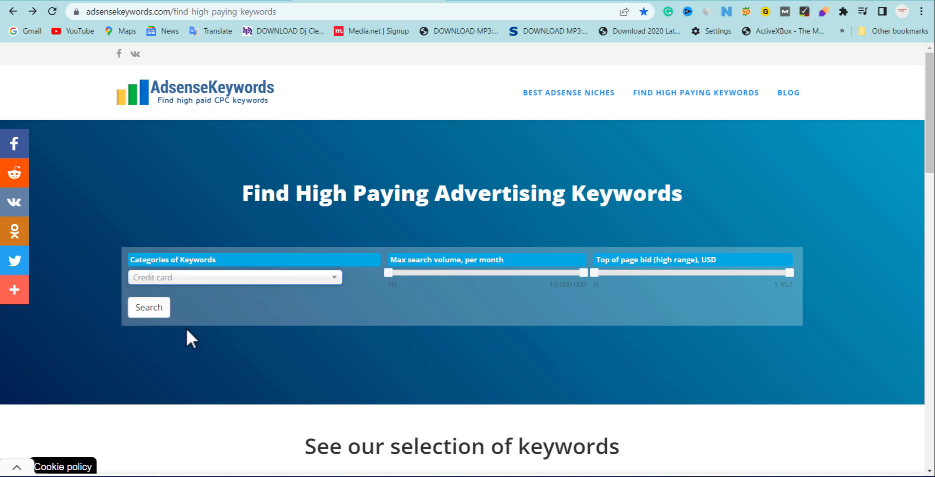
{"action": "left_click", "coordinate": [149, 307]}
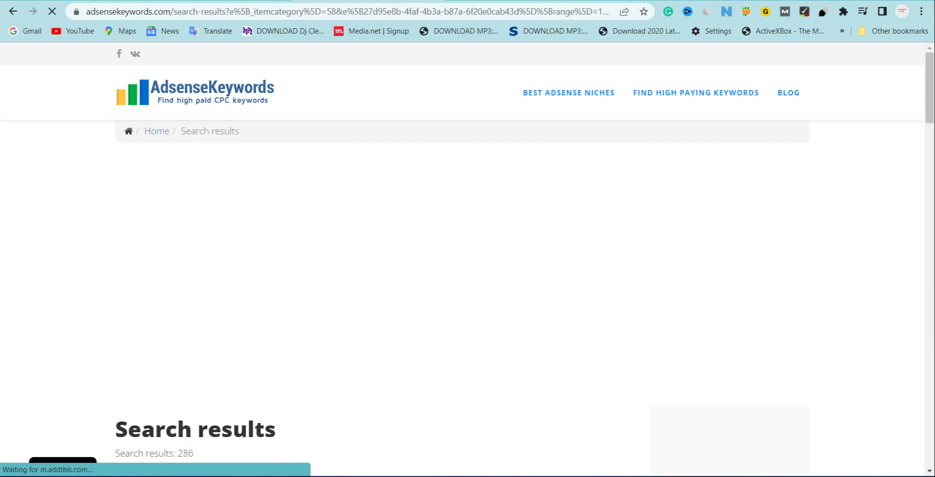
- Dismiss the bottom advert, scroll the Credit card results and select the 'credit score check' phrase
{"action": "scroll", "coordinate": [152, 319], "scroll_direction": "down", "scroll_amount": 5}
{"action": "scroll", "coordinate": [468, 287], "scroll_direction": "down", "scroll_amount": 3}
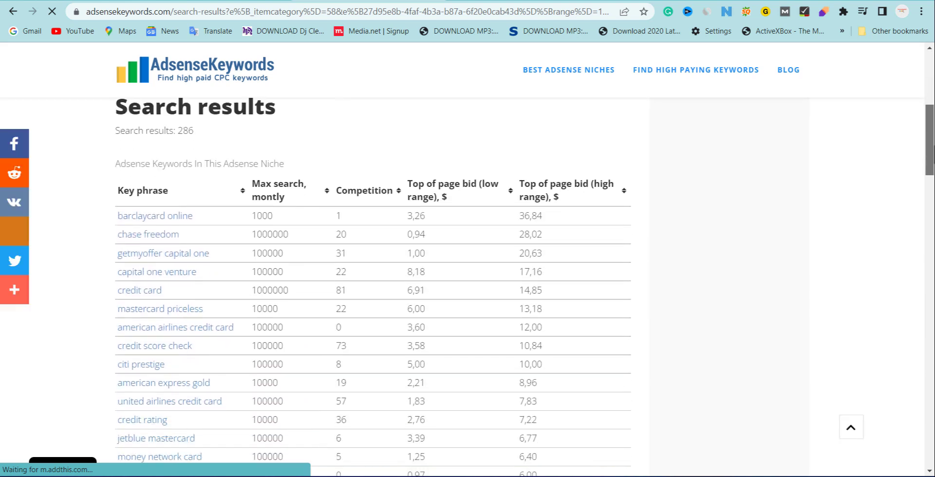
{"action": "scroll", "coordinate": [296, 341], "scroll_direction": "down", "scroll_amount": 1}
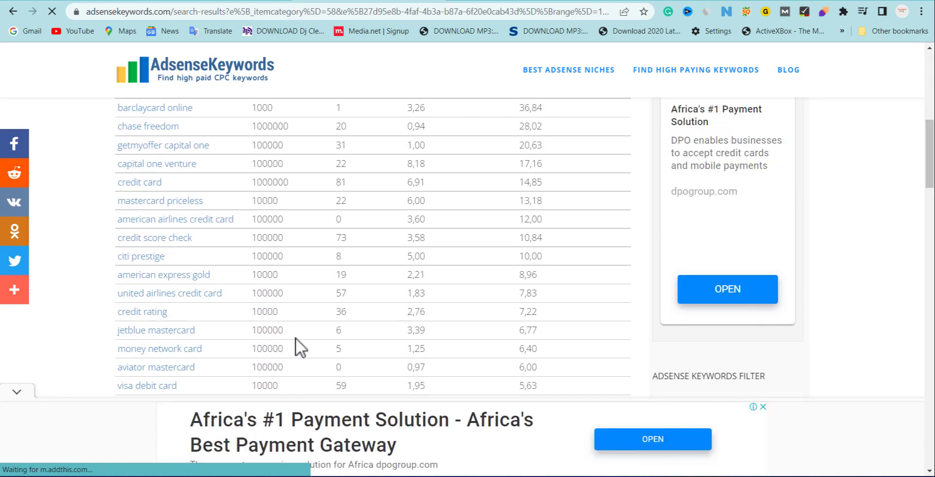
{"action": "left_click", "coordinate": [16, 393]}
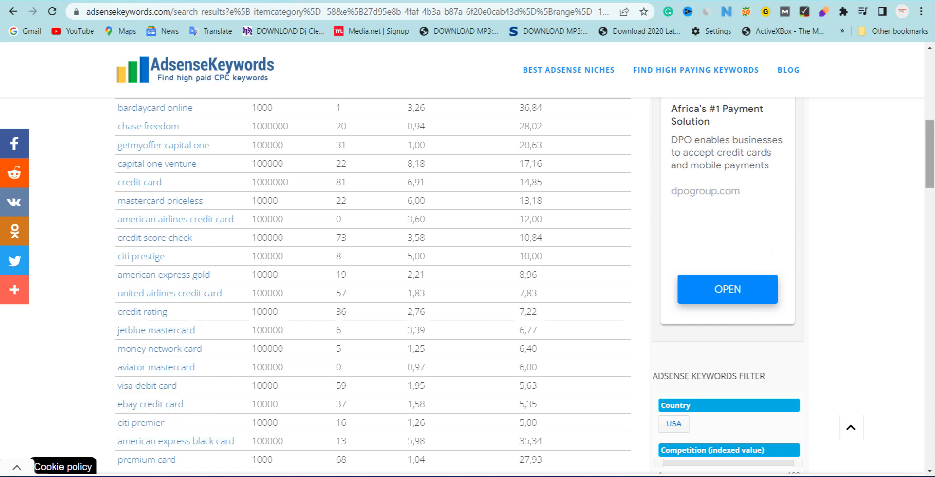
{"action": "left_click_drag", "start_coordinate": [931, 157], "coordinate": [852, 150]}
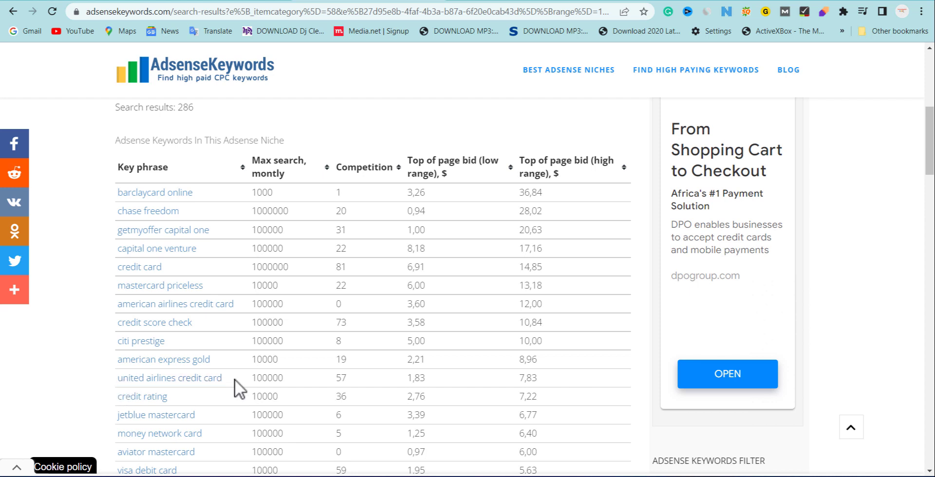
{"action": "left_click_drag", "start_coordinate": [234, 379], "coordinate": [126, 376]}
{"action": "left_click_drag", "start_coordinate": [196, 323], "coordinate": [118, 326]}
{"action": "key", "text": "ctrl+c"}
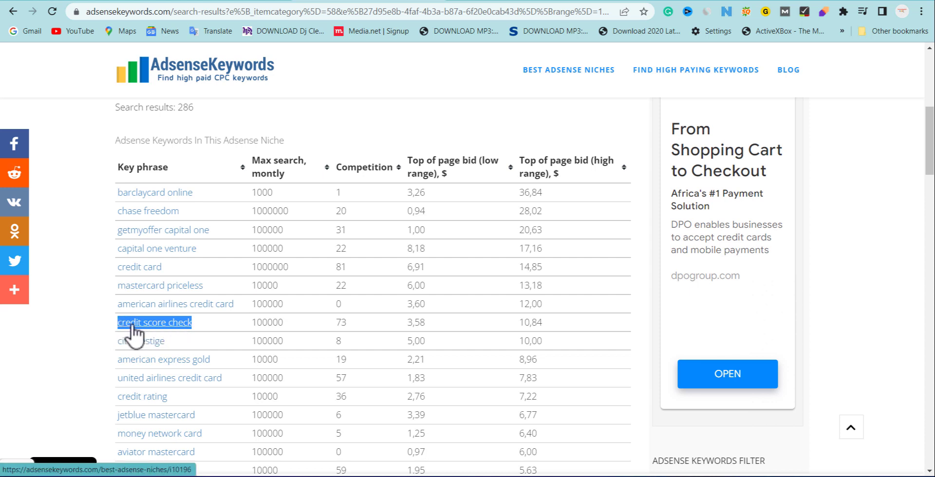
- Open Google in a new tab and search the pasted 'credit score check in nigeria'
{"action": "left_click", "coordinate": [460, 1]}
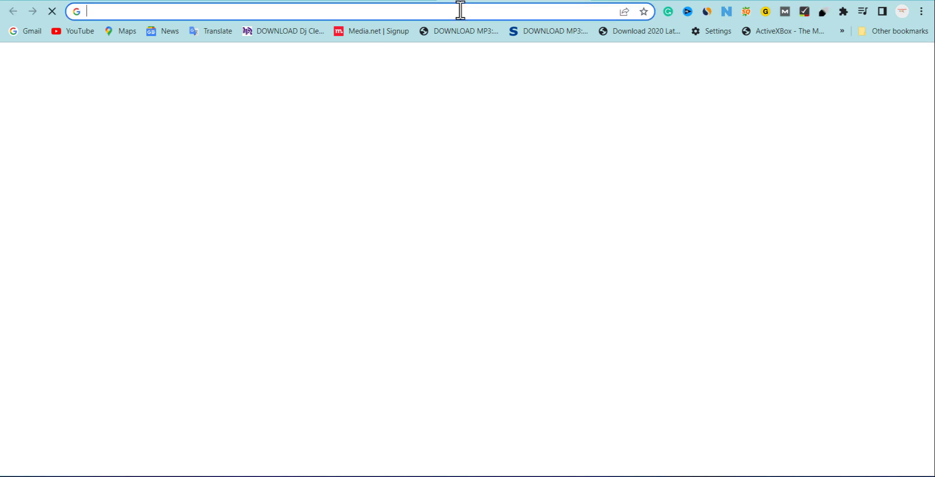
{"action": "type", "text": "google.com"}
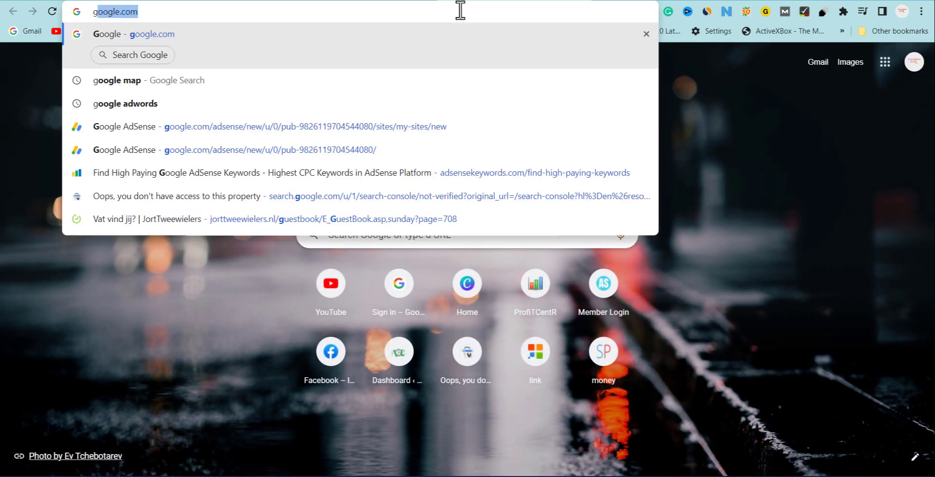
{"action": "key", "text": "Return"}
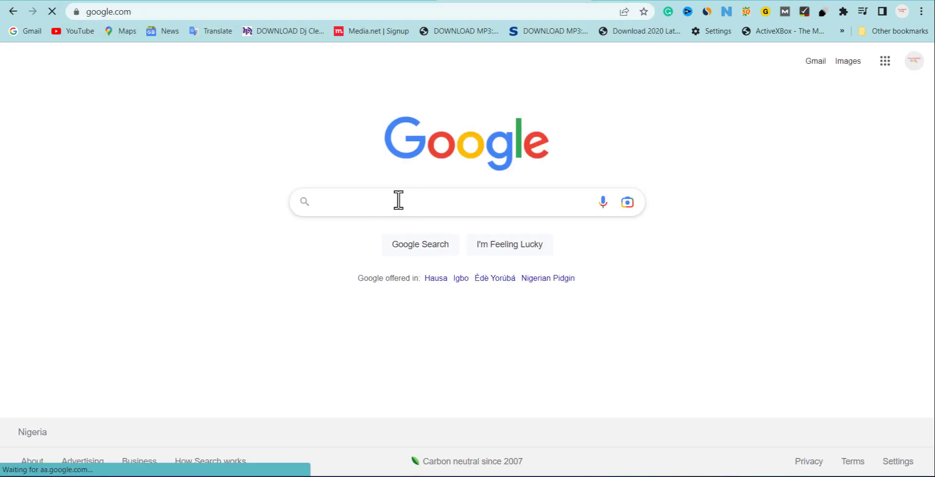
{"action": "key", "text": "ctrl+v"}
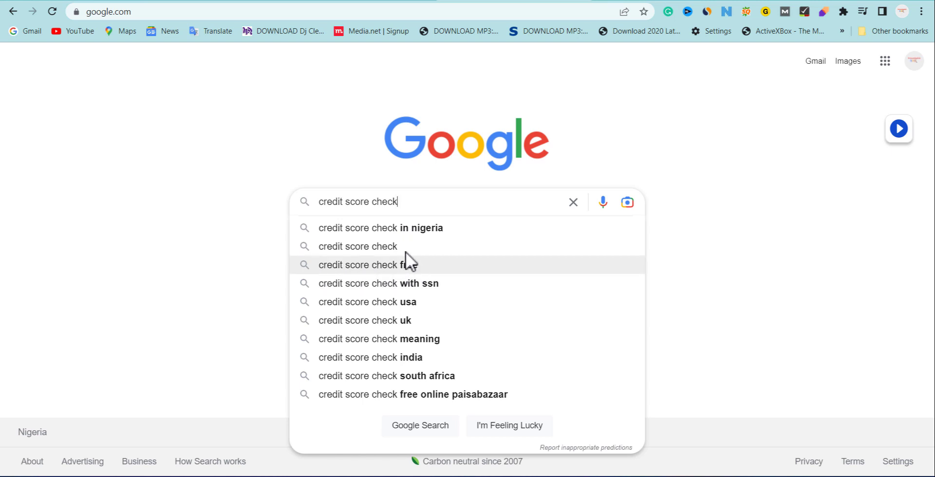
{"action": "left_click", "coordinate": [401, 227]}
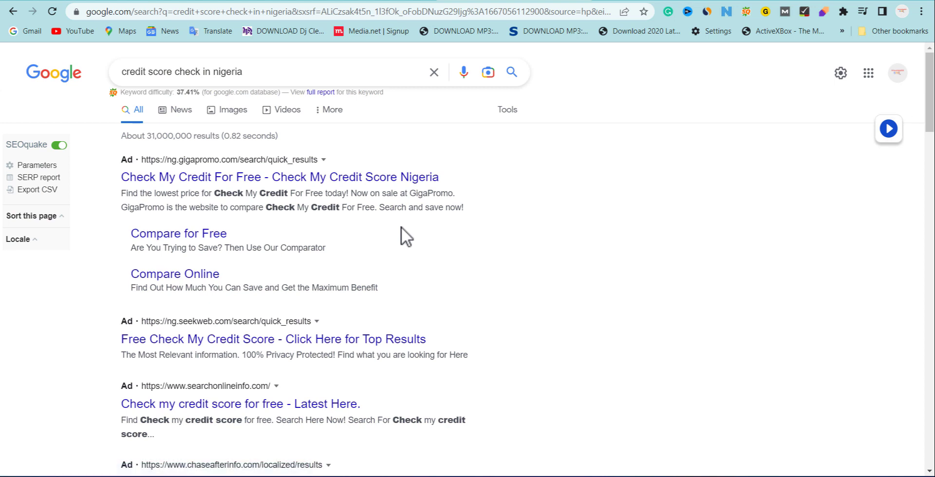
- Scroll the results and open the Wema Bank 'How to Check Credit Score in Nigeria' article
{"action": "scroll", "coordinate": [467, 273], "scroll_direction": "down", "scroll_amount": 5}
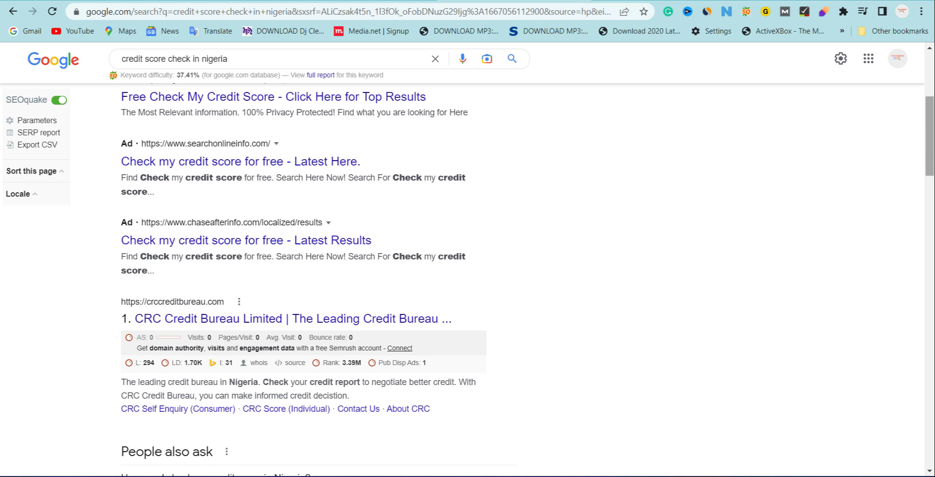
{"action": "scroll", "coordinate": [930, 146], "scroll_direction": "down", "scroll_amount": 6}
{"action": "scroll", "coordinate": [930, 195], "scroll_direction": "down", "scroll_amount": 1}
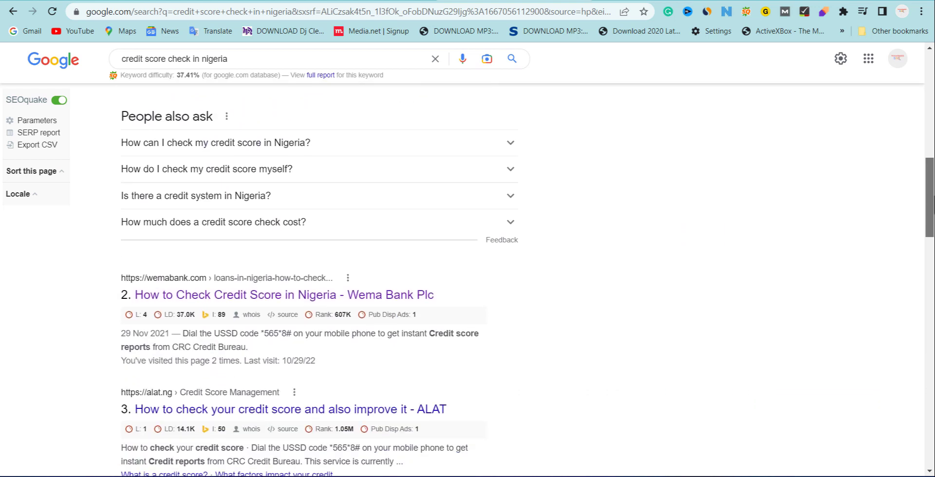
{"action": "scroll", "coordinate": [930, 195], "scroll_direction": "down", "scroll_amount": 2}
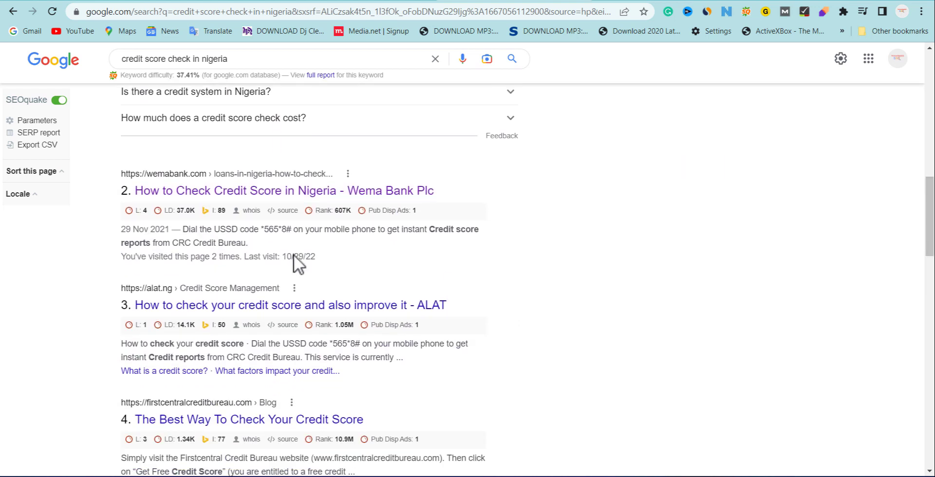
{"action": "left_click", "coordinate": [205, 189]}
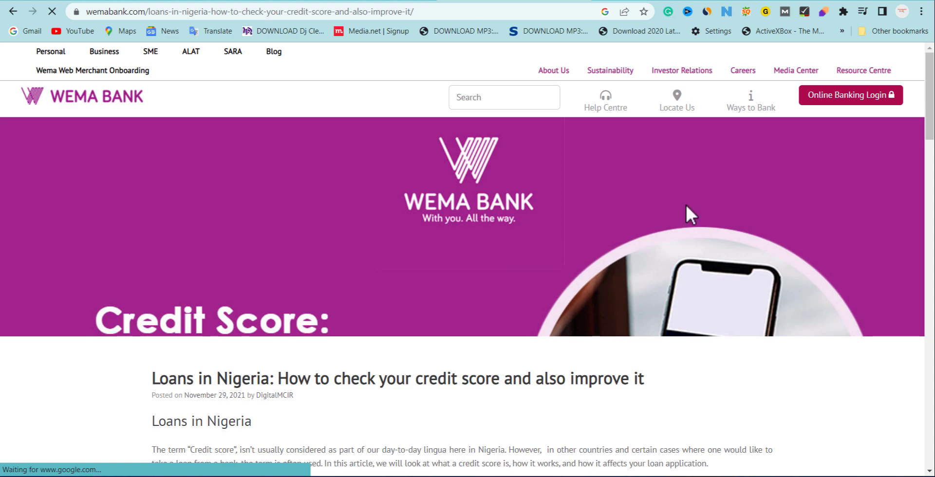
- Copy the Wema Bank article's opening 'Credit score' paragraph and switch to the SpinBot tab
{"action": "scroll", "coordinate": [686, 206], "scroll_direction": "down", "scroll_amount": 8}
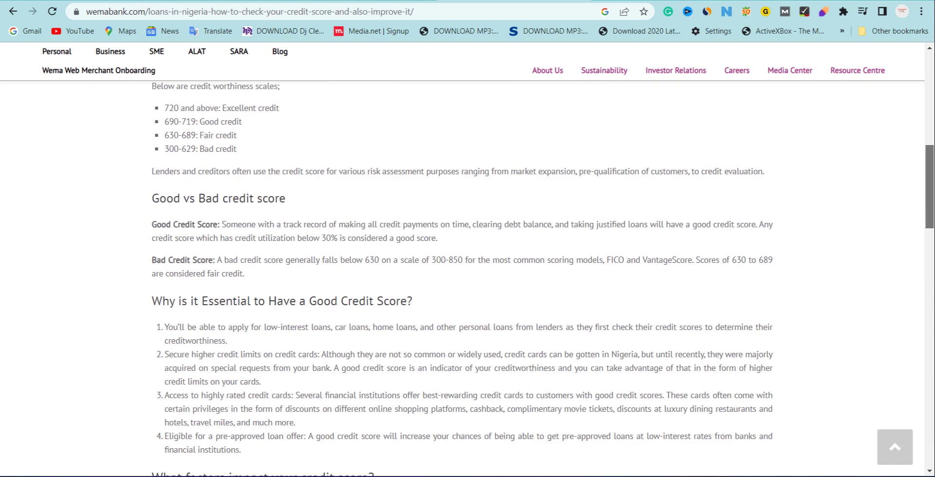
{"action": "left_click_drag", "start_coordinate": [927, 189], "coordinate": [919, 125]}
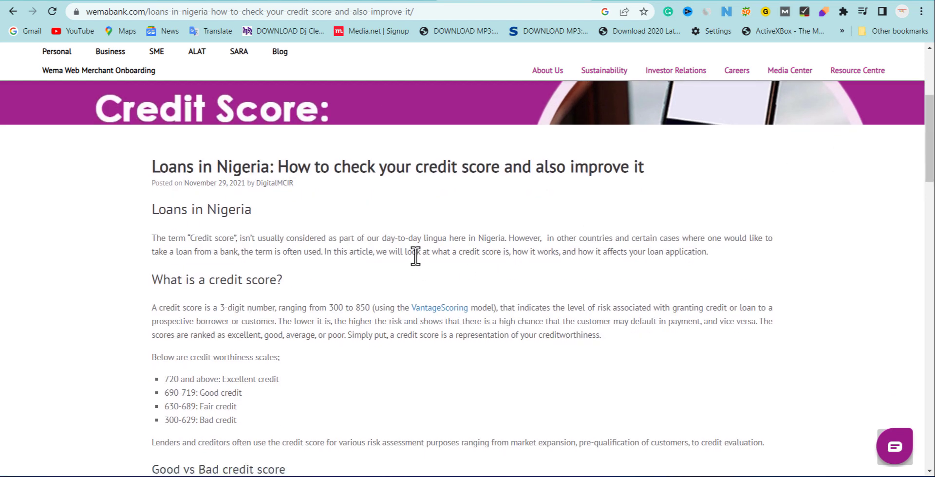
{"action": "triple_click", "coordinate": [416, 256]}
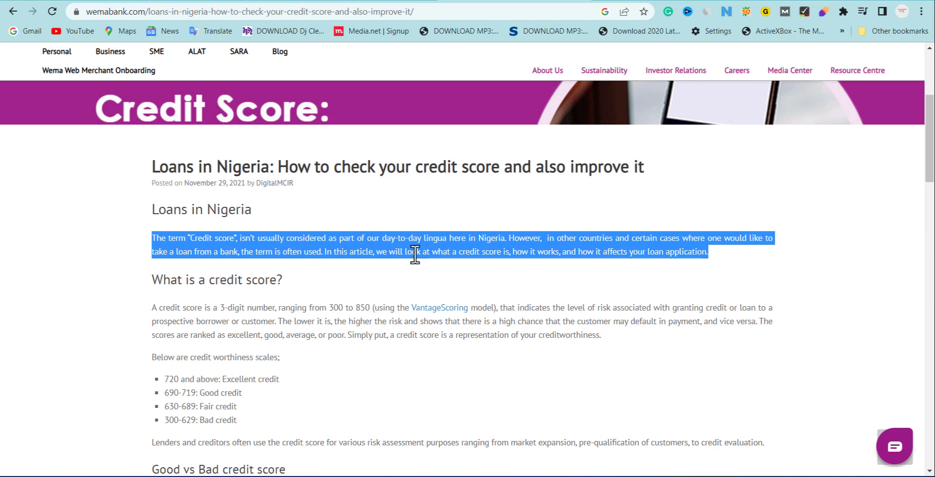
{"action": "triple_click", "coordinate": [414, 253]}
{"action": "key", "text": "ctrl+c"}
{"action": "left_click", "coordinate": [191, 3]}
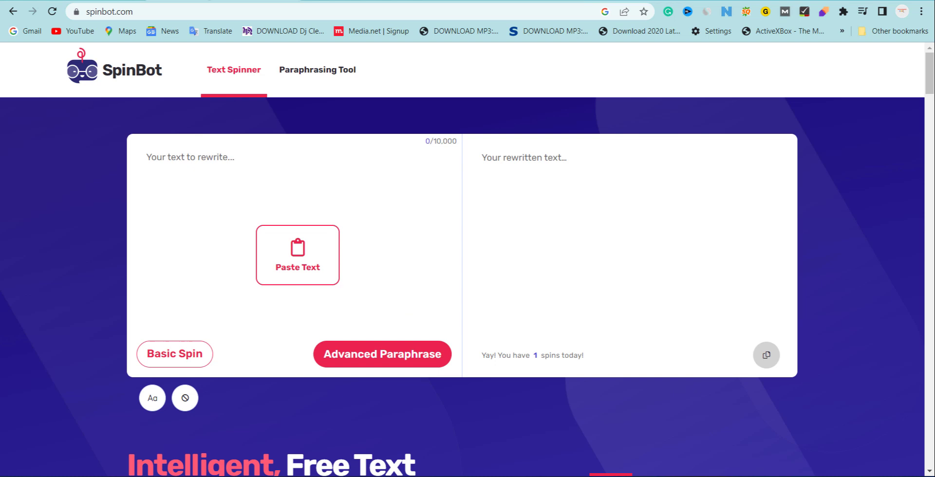
- Paste the credit-score paragraph into SpinBot and add Credit and score as ignored words
{"action": "left_click", "coordinate": [292, 272]}
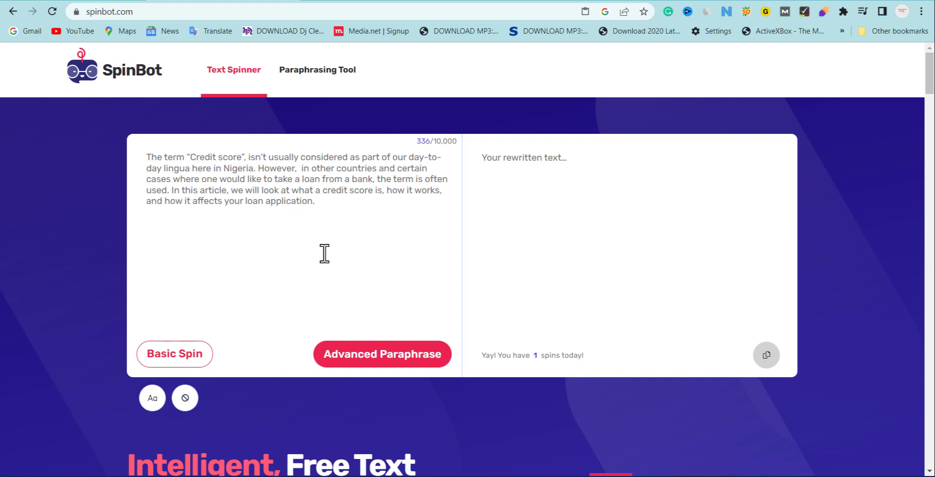
{"action": "left_click", "coordinate": [194, 160]}
{"action": "left_click_drag", "start_coordinate": [193, 160], "coordinate": [244, 161]}
{"action": "key", "text": "ctrl+c"}
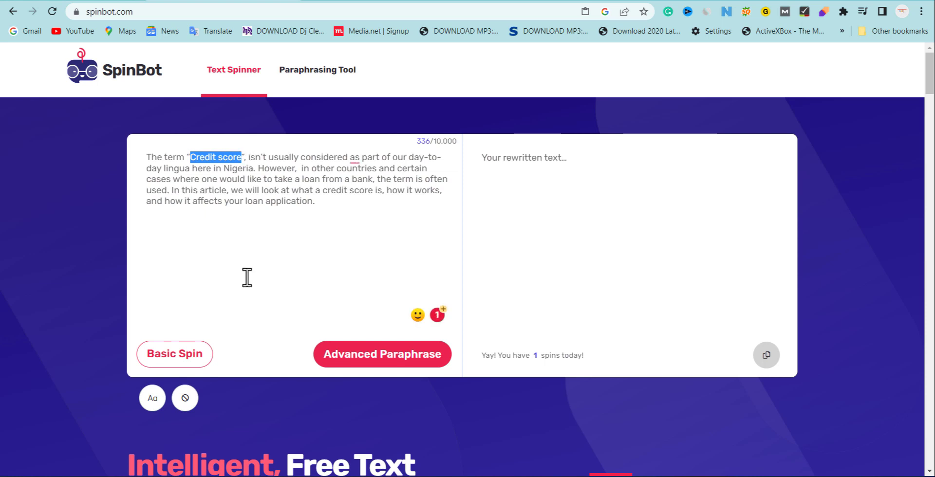
{"action": "left_click", "coordinate": [185, 398]}
{"action": "scroll", "coordinate": [218, 390], "scroll_direction": "down", "scroll_amount": 1}
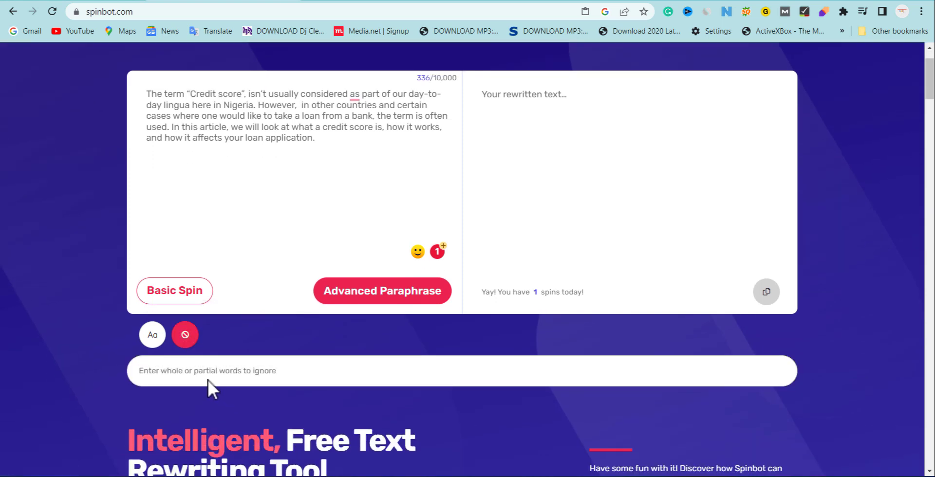
{"action": "left_click", "coordinate": [198, 371]}
{"action": "key", "text": "ctrl+v"}
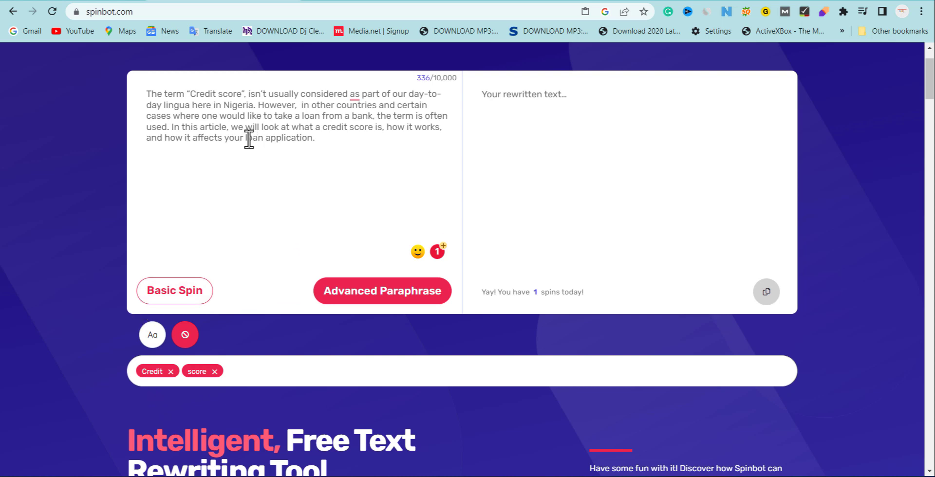
- Add loan and application from the paragraph to the ignored words
{"action": "left_click_drag", "start_coordinate": [245, 138], "coordinate": [312, 144]}
{"action": "key", "text": "ctrl+c"}
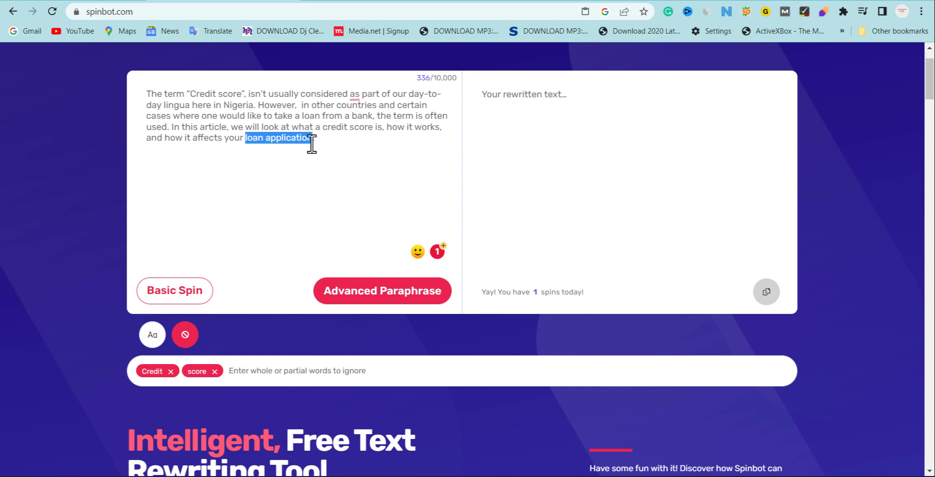
{"action": "left_click", "coordinate": [250, 374]}
{"action": "left_click", "coordinate": [245, 369]}
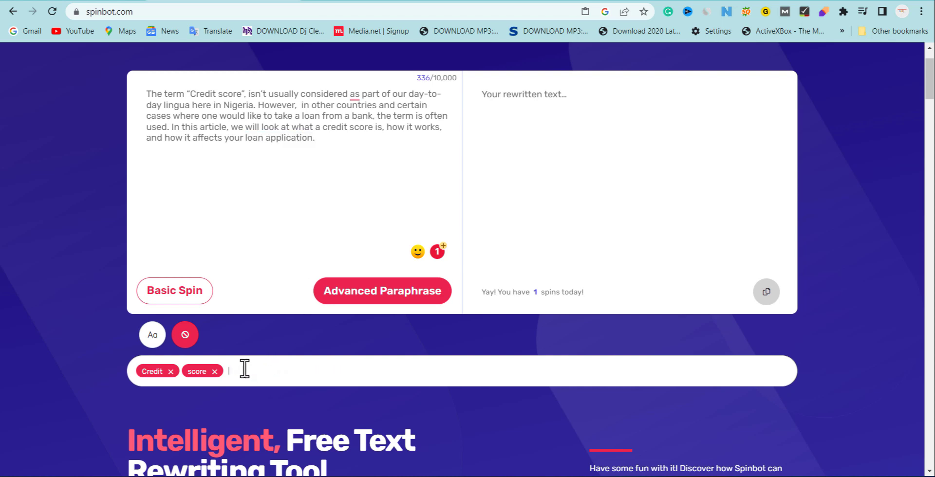
{"action": "key", "text": "ctrl+v"}
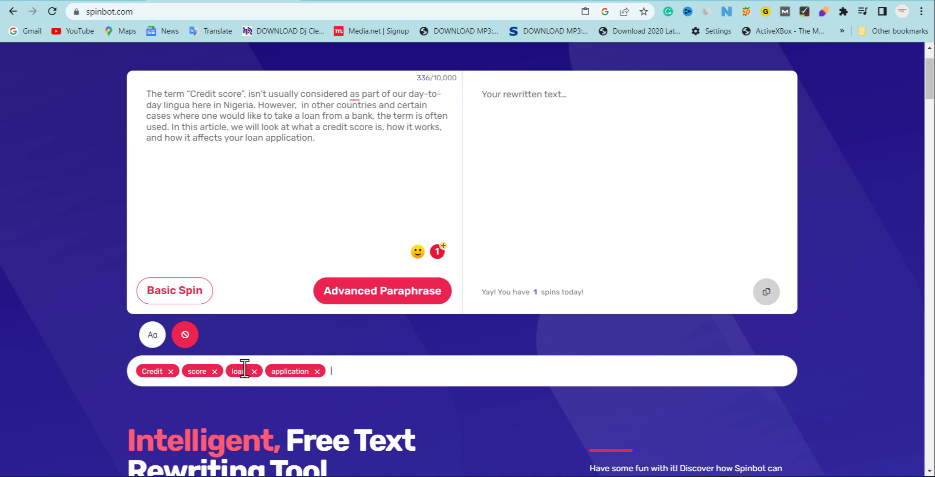
- Add bank and Nigeria as the last ignored words
{"action": "left_click", "coordinate": [372, 118]}
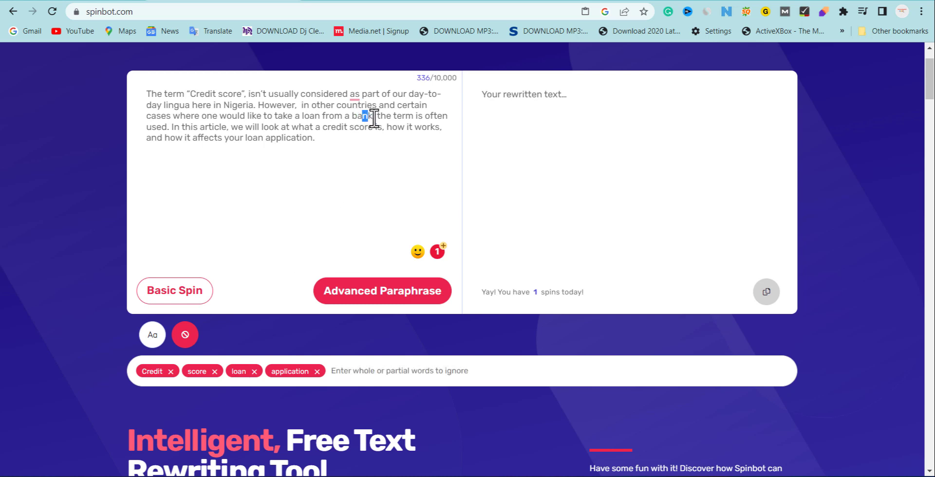
{"action": "left_click_drag", "start_coordinate": [374, 117], "coordinate": [355, 115]}
{"action": "key", "text": "ctrl+c"}
{"action": "left_click", "coordinate": [351, 373]}
{"action": "key", "text": "ctrl+v"}
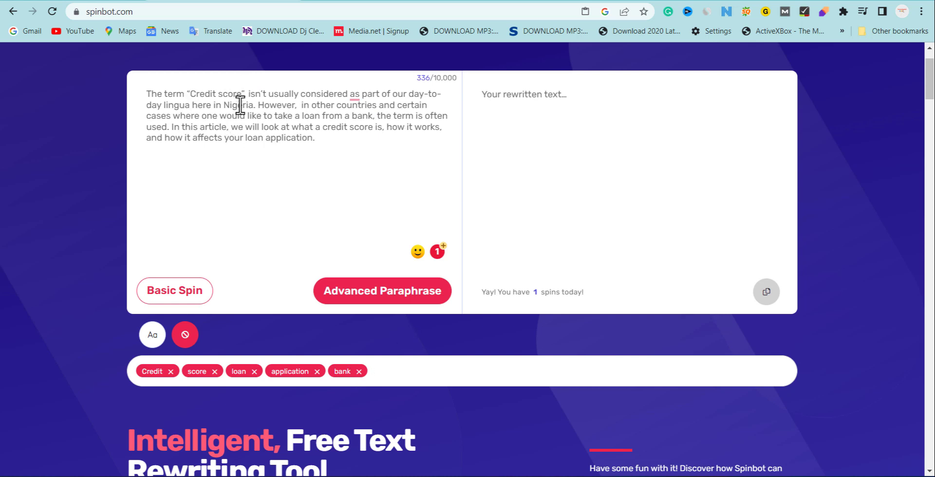
{"action": "left_click_drag", "start_coordinate": [223, 105], "coordinate": [253, 110]}
{"action": "key", "text": "ctrl+c"}
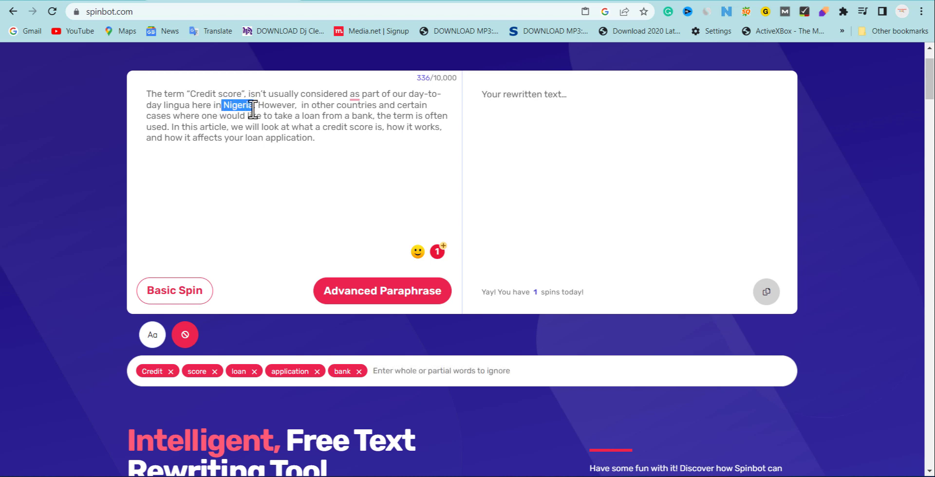
{"action": "left_click", "coordinate": [404, 375]}
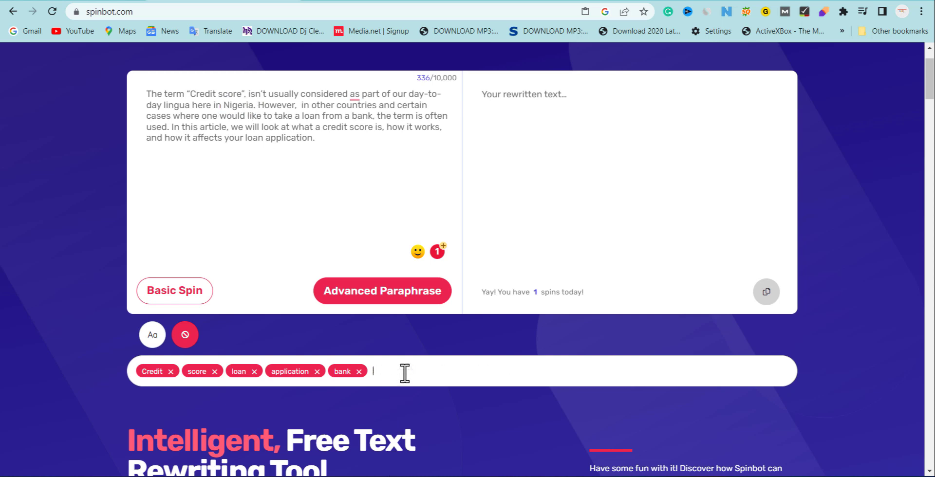
{"action": "key", "text": "ctrl+v"}
{"action": "key", "text": "Return"}
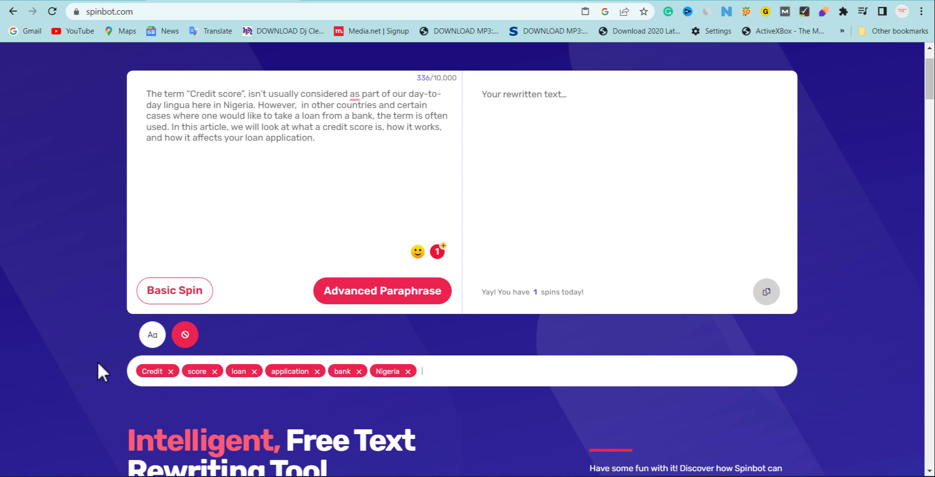
- Basic-spin the paragraph with the six protected words kept intact
{"action": "left_click", "coordinate": [172, 301]}
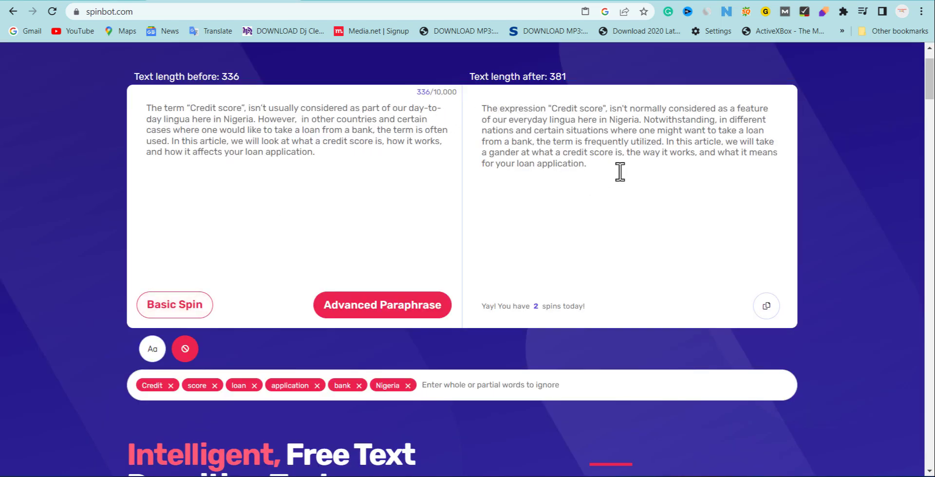
{"action": "left_click_drag", "start_coordinate": [615, 170], "coordinate": [486, 108]}
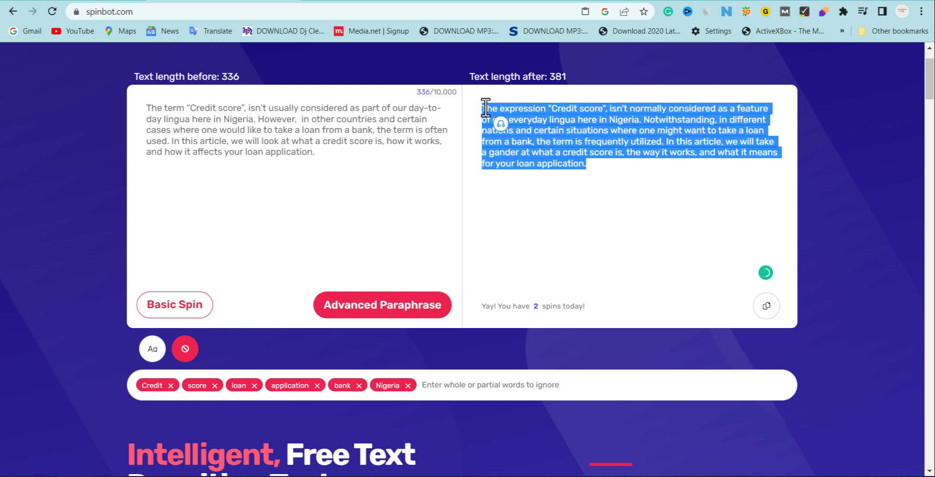
{"action": "triple_click", "coordinate": [485, 109]}
{"action": "left_click", "coordinate": [606, 180]}
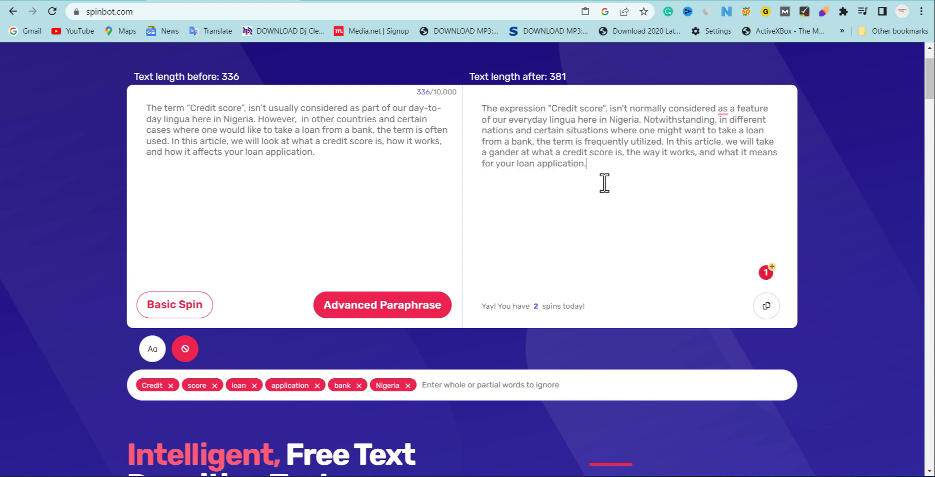
- Remove the extra 'as' from the rewrite and compare it with the original paragraph
{"action": "left_click_drag", "start_coordinate": [553, 110], "coordinate": [590, 109]}
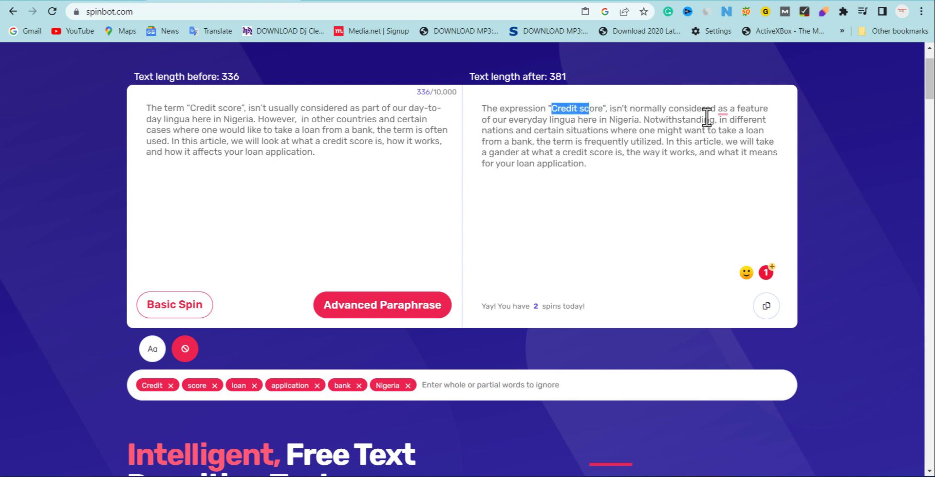
{"action": "mouse_move", "coordinate": [723, 109]}
{"action": "left_click", "coordinate": [744, 145]}
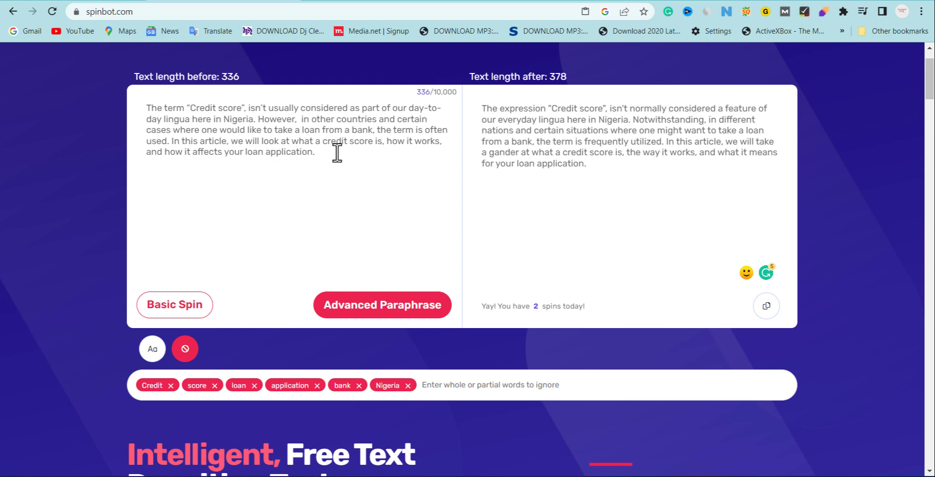
{"action": "left_click_drag", "start_coordinate": [380, 168], "coordinate": [150, 104]}
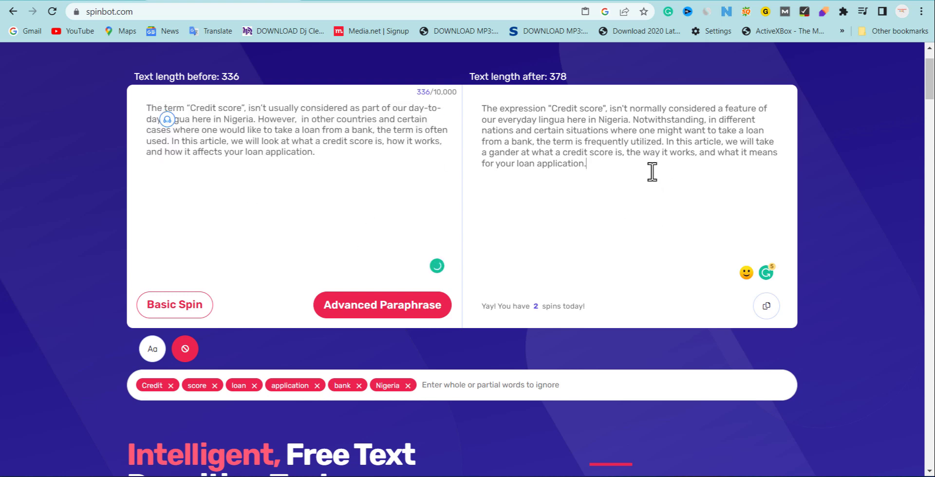
{"action": "left_click_drag", "start_coordinate": [652, 173], "coordinate": [475, 98]}
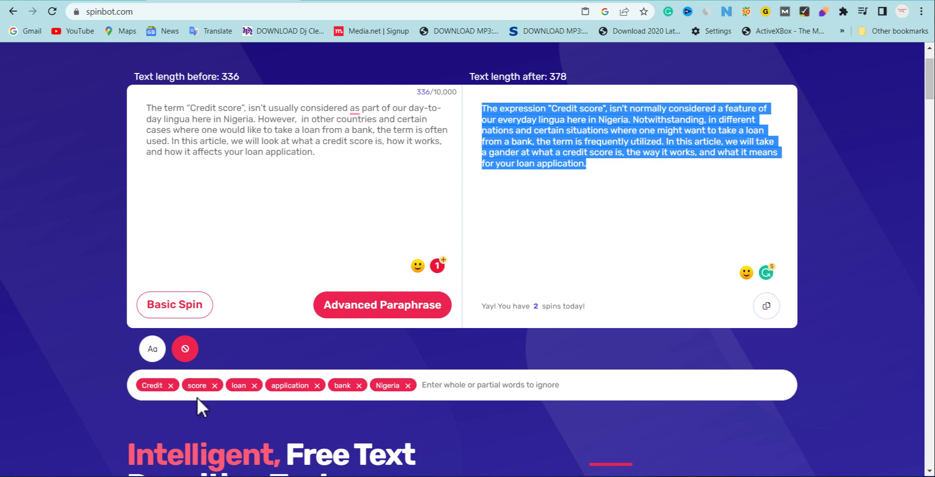
- Remove the Nigeria, bank, application, loan, score and Credit tags, then cut the old rewrite
{"action": "left_click", "coordinate": [408, 386]}
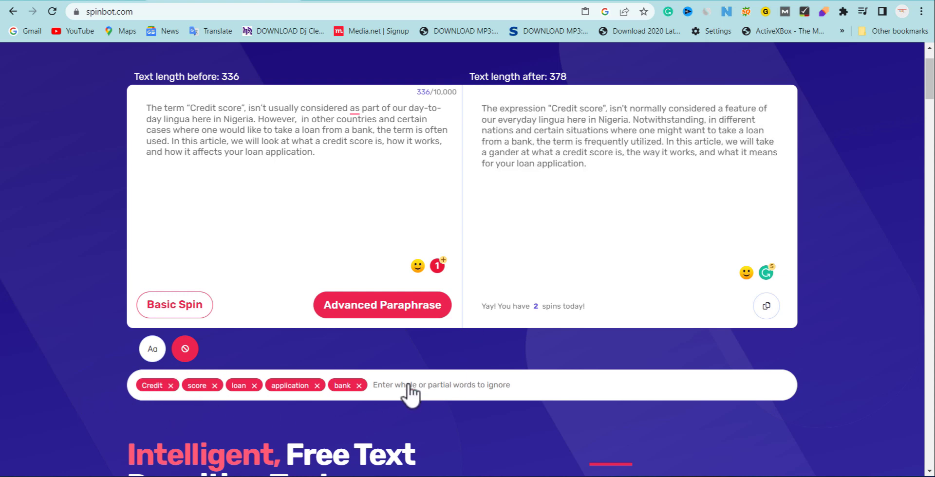
{"action": "left_click", "coordinate": [359, 386]}
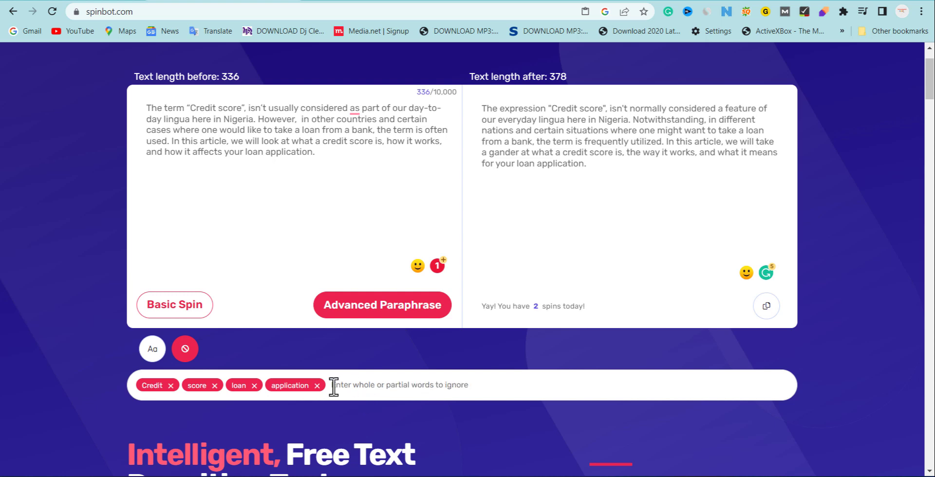
{"action": "left_click", "coordinate": [316, 387]}
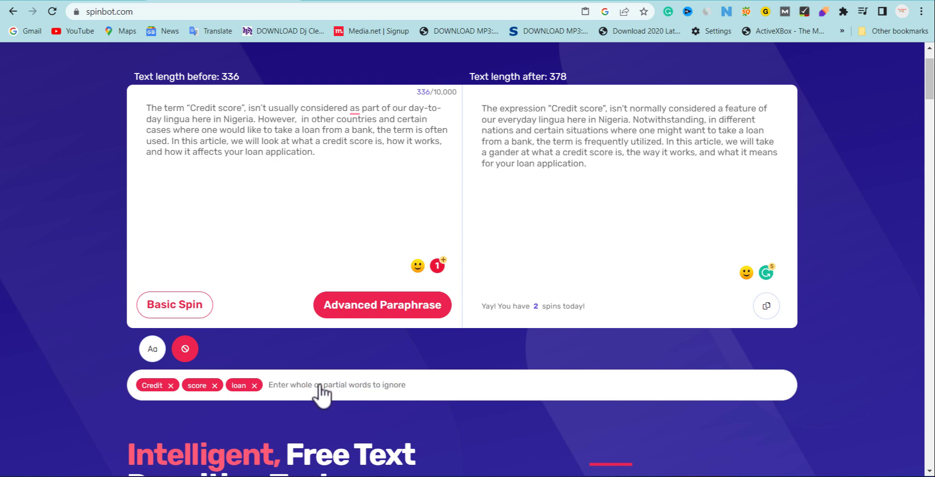
{"action": "left_click", "coordinate": [254, 386]}
{"action": "left_click", "coordinate": [214, 386]}
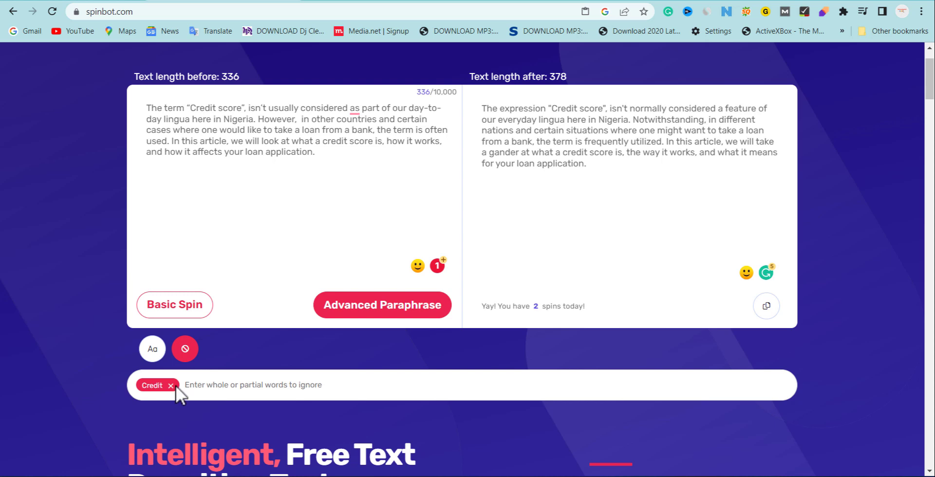
{"action": "left_click", "coordinate": [171, 386]}
{"action": "left_click_drag", "start_coordinate": [668, 167], "coordinate": [473, 105]}
{"action": "key", "text": "ctrl+x"}
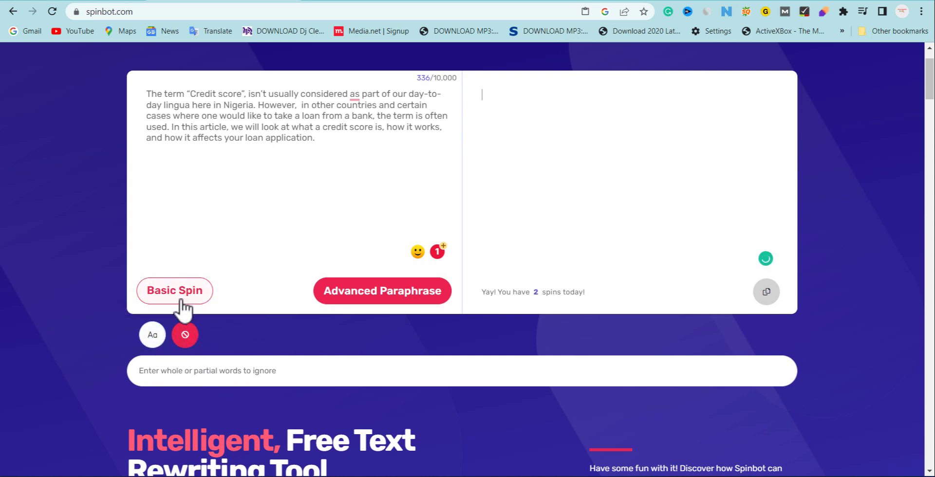
- Basic-spin unprotected, compare 'Credit score' with 'FICO rating', then cut the 397-character rewrite
{"action": "left_click", "coordinate": [168, 294]}
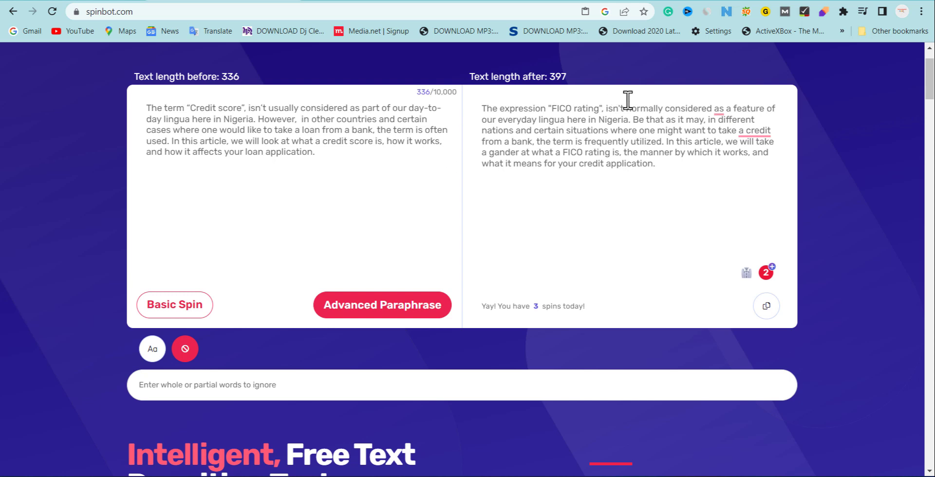
{"action": "left_click_drag", "start_coordinate": [241, 108], "coordinate": [187, 105]}
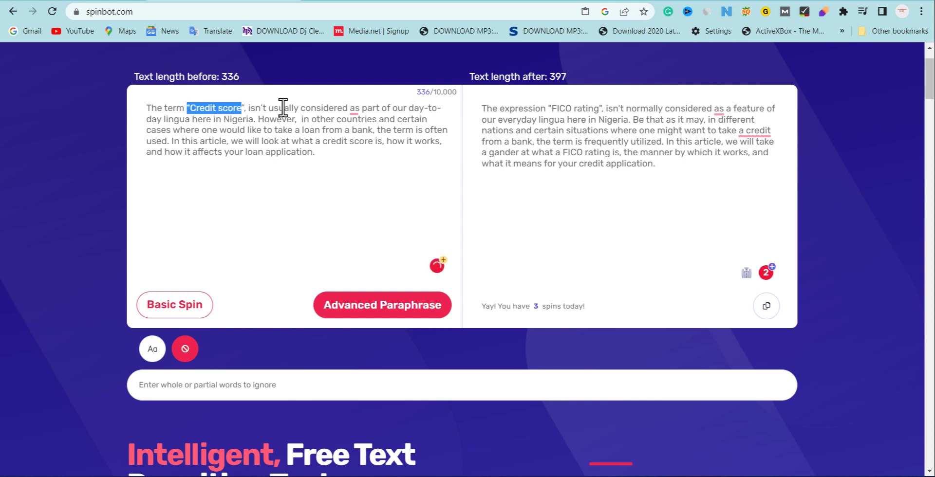
{"action": "left_click_drag", "start_coordinate": [612, 120], "coordinate": [585, 110]}
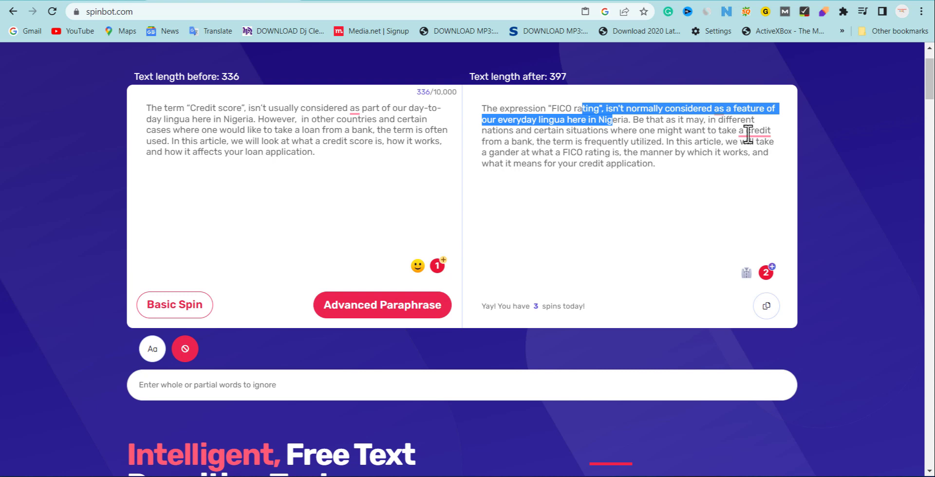
{"action": "mouse_move", "coordinate": [755, 131]}
{"action": "left_click_drag", "start_coordinate": [662, 166], "coordinate": [475, 106]}
{"action": "key", "text": "ctrl+x"}
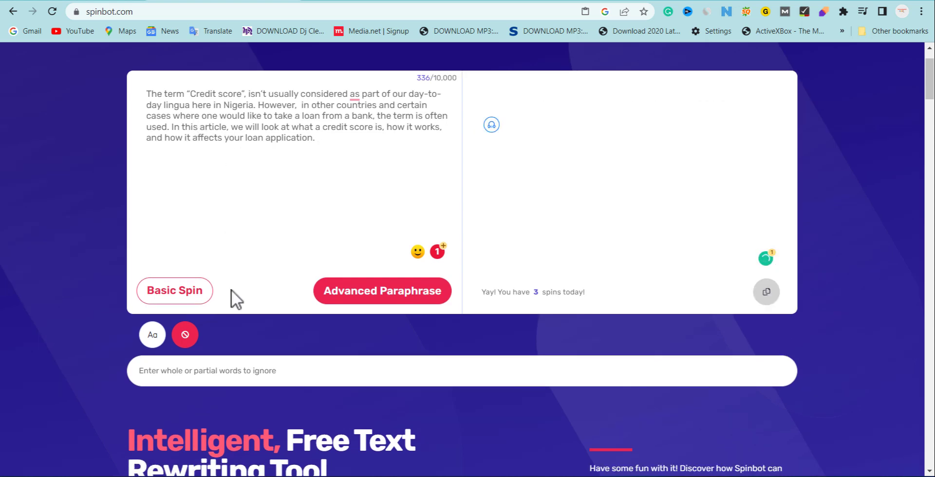
{"action": "left_click", "coordinate": [178, 374]}
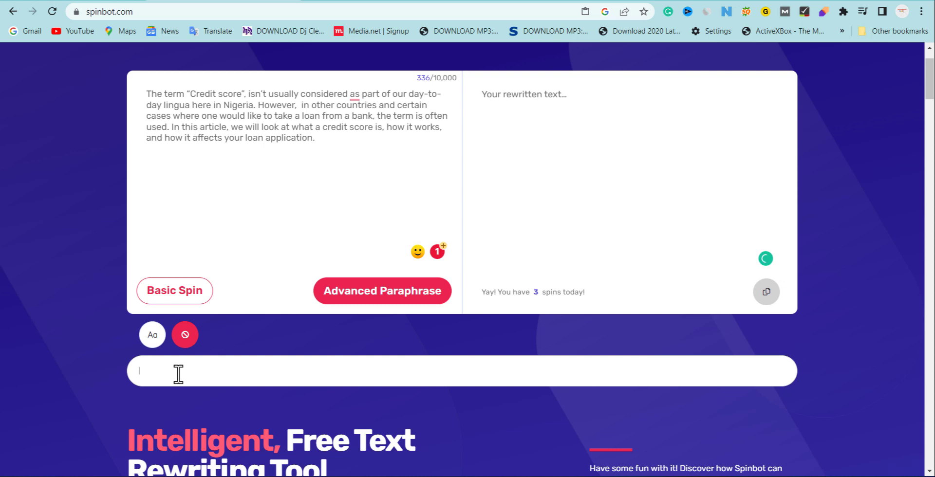
{"action": "left_click", "coordinate": [178, 374]}
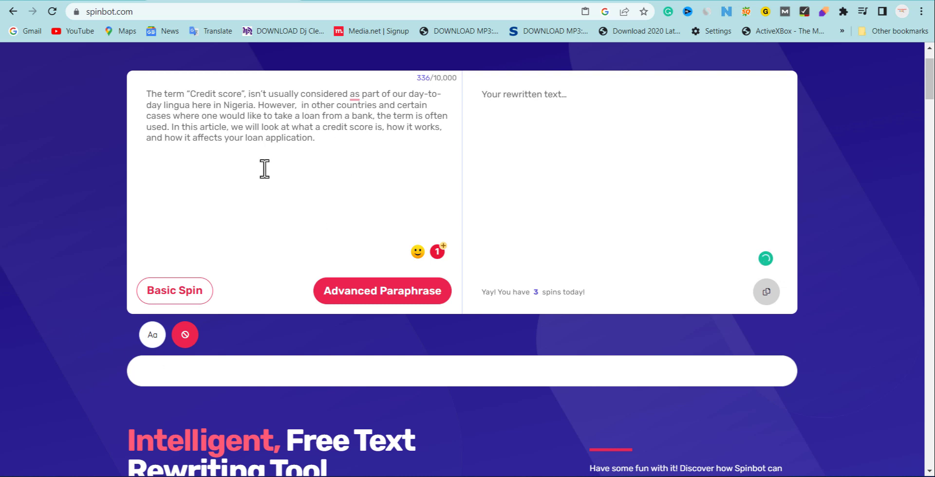